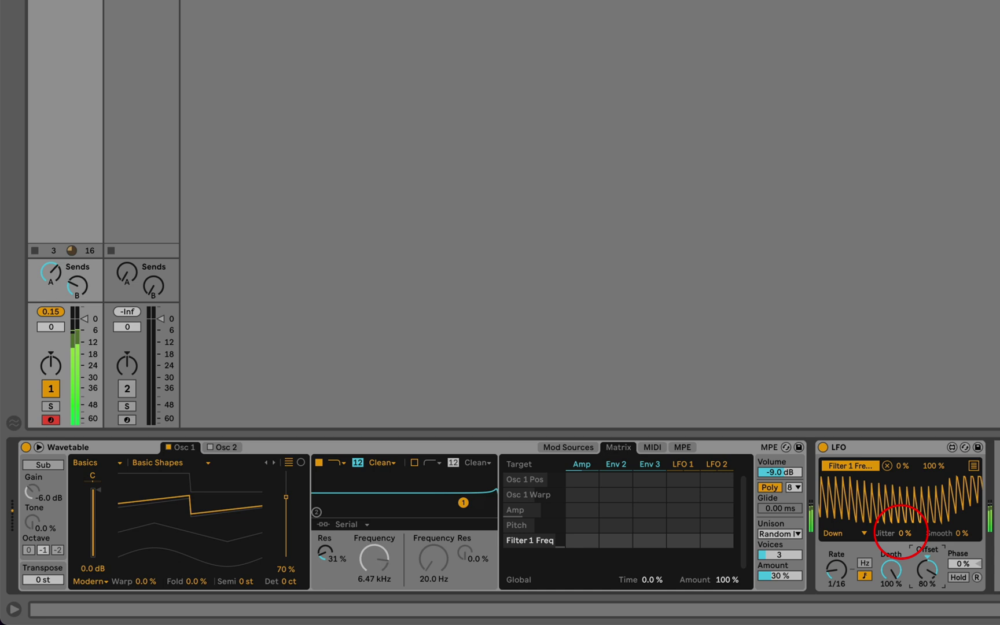
Step: Sweep the LFO Offset down and up to hear the cutoff sweep shift, ending at 0 %
left_click_drag(926, 569, 929, 605)
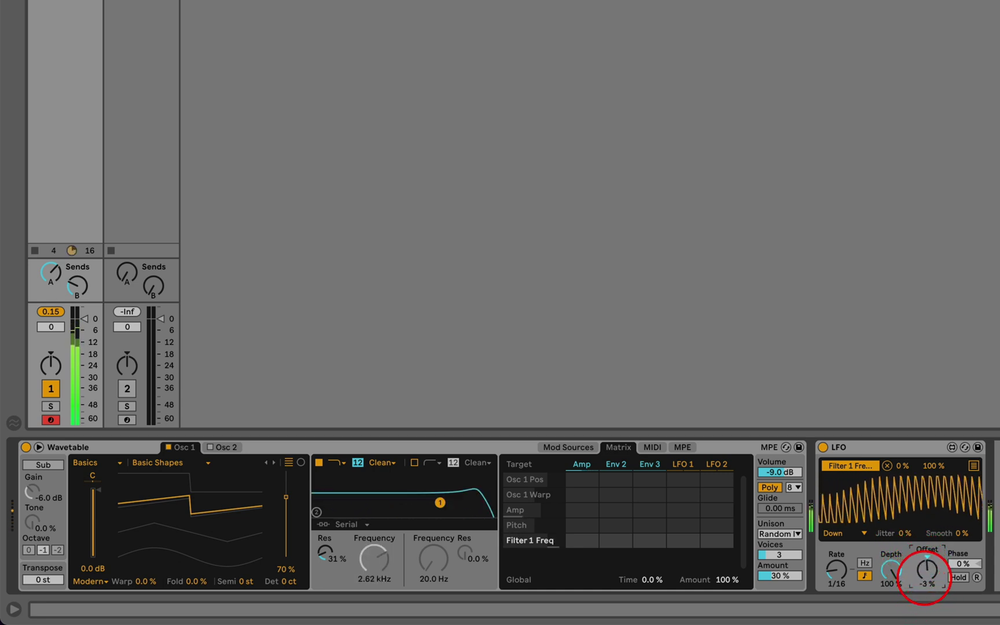
mouse_move(929, 591)
left_mouse_down()
mouse_move(920, 557)
mouse_move(927, 569)
mouse_move(917, 576)
mouse_move(934, 596)
mouse_move(921, 547)
mouse_move(921, 571)
mouse_move(937, 591)
mouse_move(926, 570)
left_mouse_up()
left_click_drag(377, 570, 362, 553)
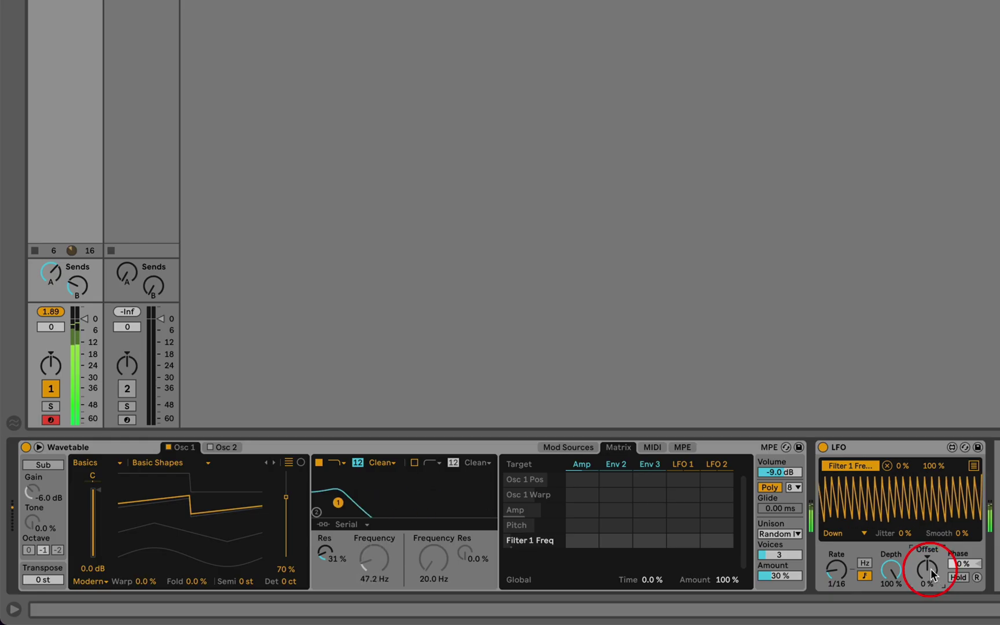
mouse_move(933, 583)
left_mouse_down()
mouse_move(941, 598)
mouse_move(921, 557)
mouse_move(931, 597)
mouse_move(920, 584)
mouse_move(918, 548)
mouse_move(922, 596)
mouse_move(920, 554)
mouse_move(932, 575)
left_mouse_up()
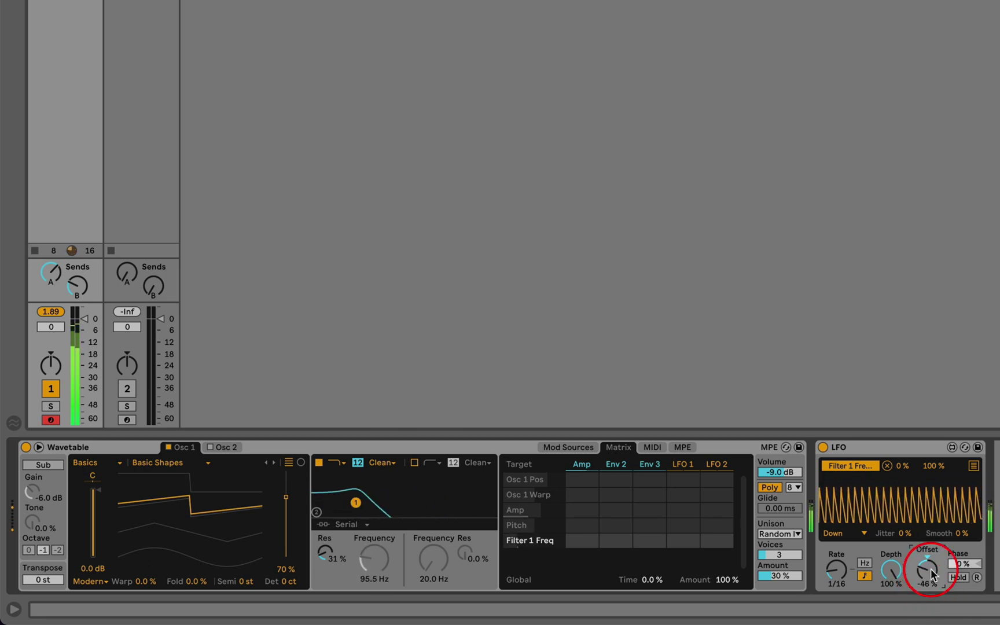
left_click_drag(918, 526, 930, 576)
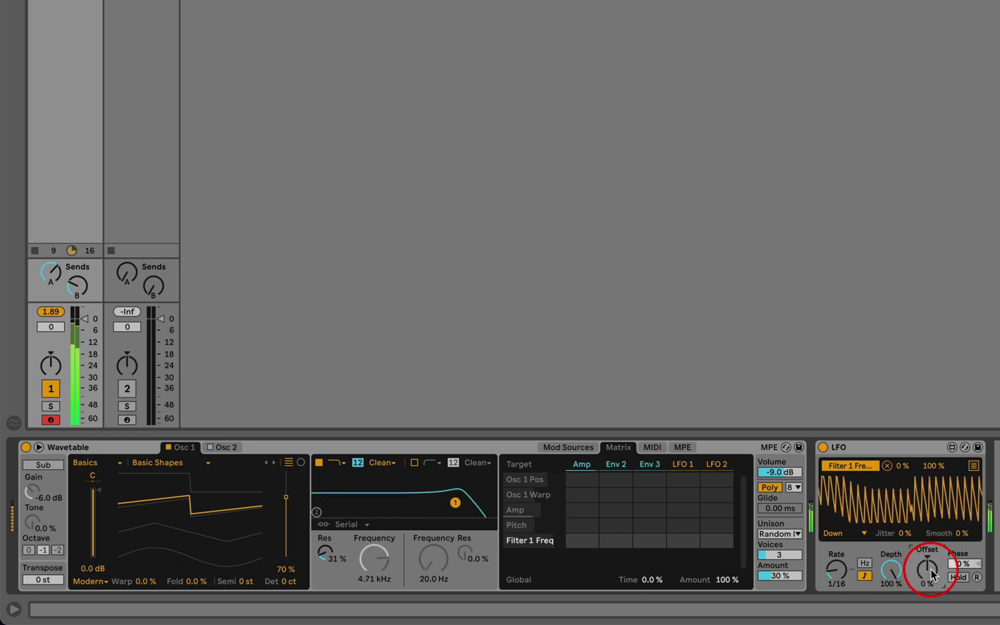
Step: Lower the LFO Depth to 73.2 % and raise its Offset to 11 %
left_click(891, 571)
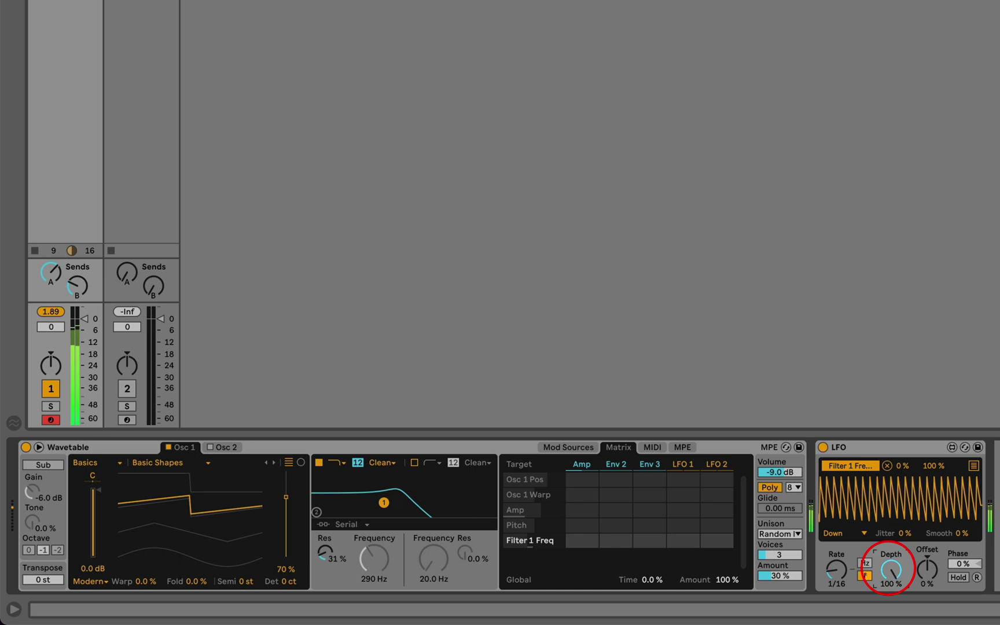
left_click_drag(889, 570, 919, 563)
left_click(402, 562)
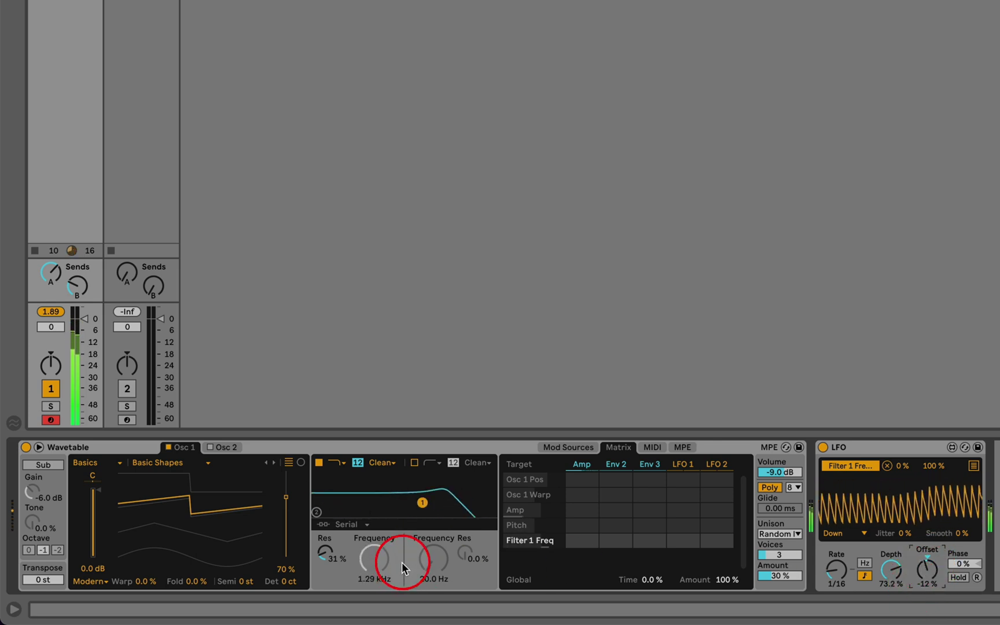
left_click_drag(402, 562, 372, 560)
left_click(796, 553)
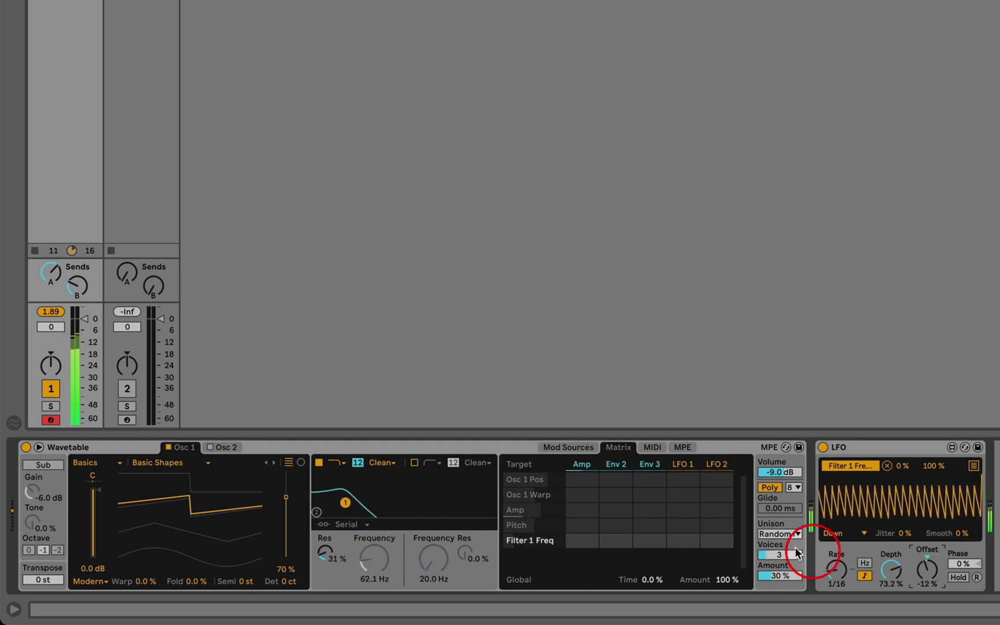
left_click_drag(934, 580, 933, 574)
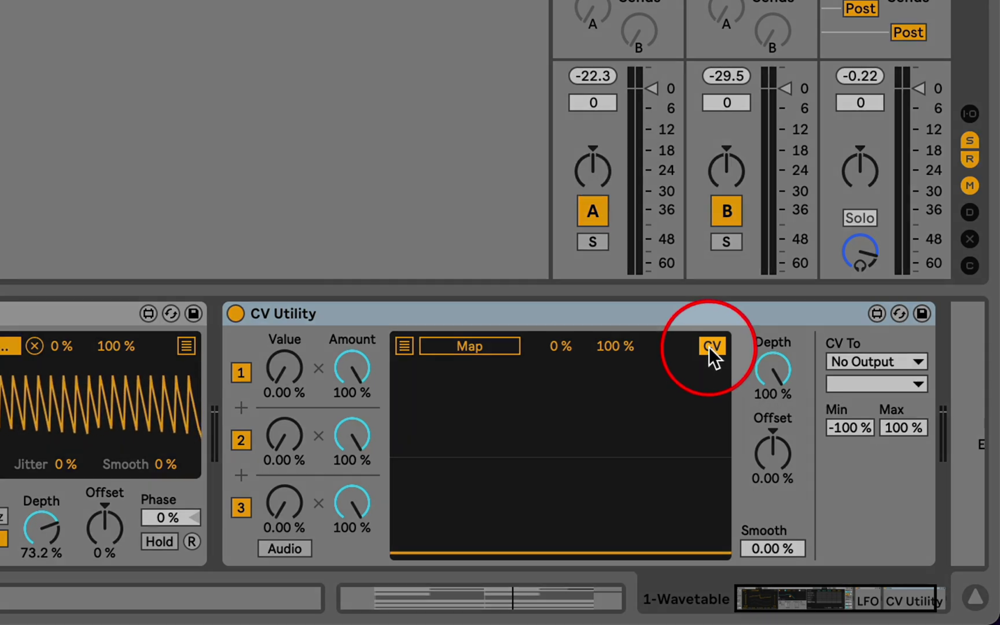
Step: Hide CV Utility's CV To routing, then test Value 1 and Value 2, leaving them at 0 %
left_click(710, 346)
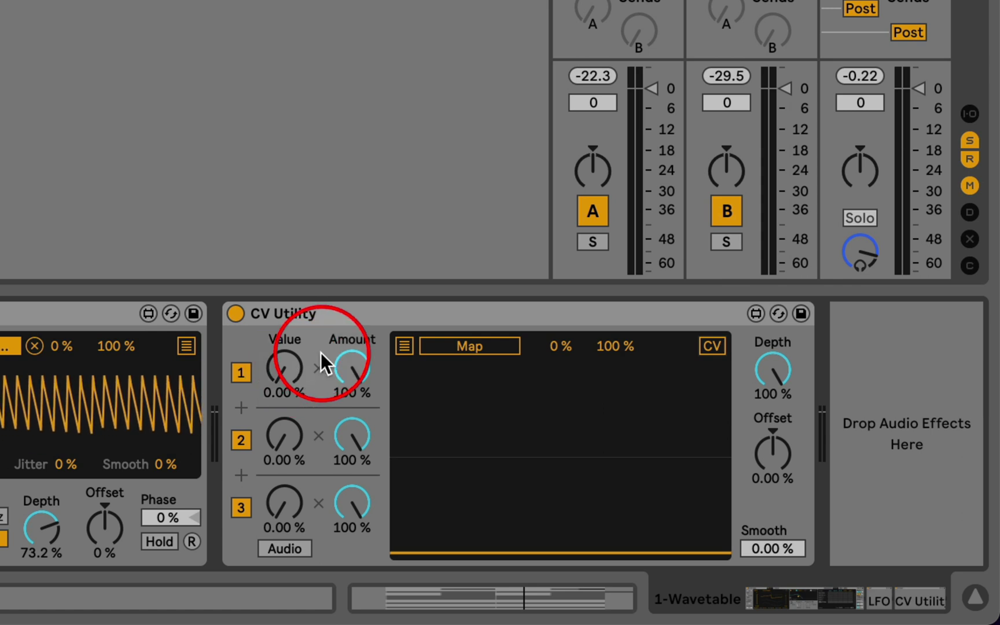
left_click_drag(290, 386, 258, 330)
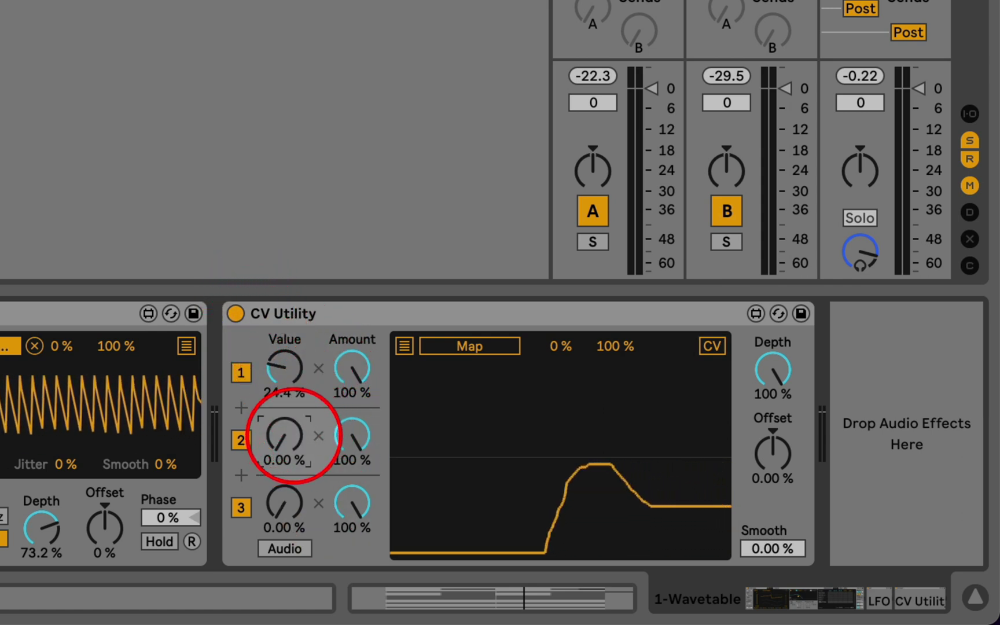
mouse_move(286, 437)
left_mouse_down()
mouse_move(263, 341)
mouse_move(288, 393)
mouse_move(290, 435)
left_mouse_up()
left_click_drag(302, 382, 292, 451)
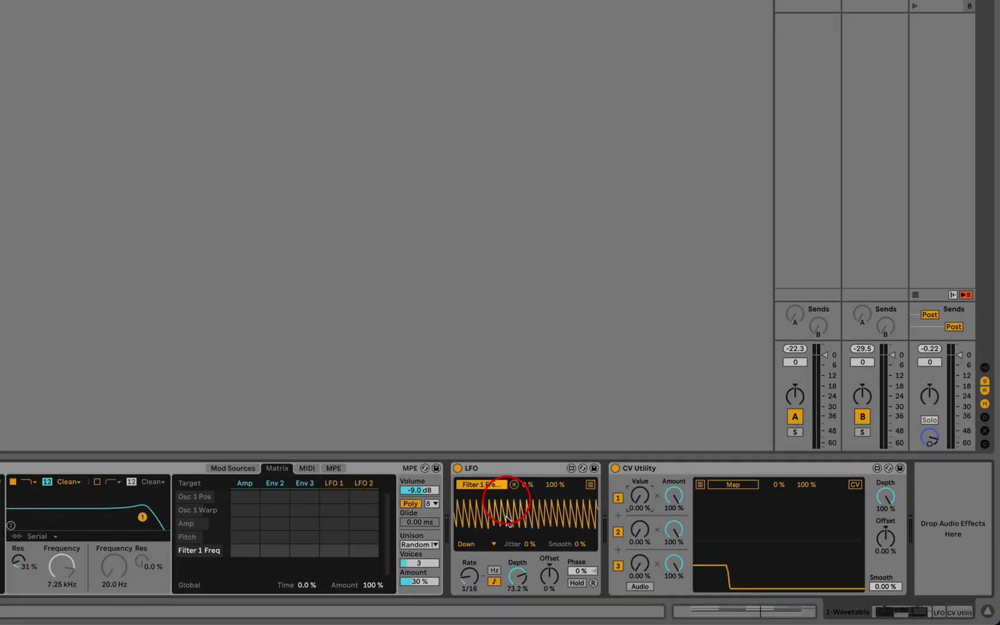
left_click(500, 472)
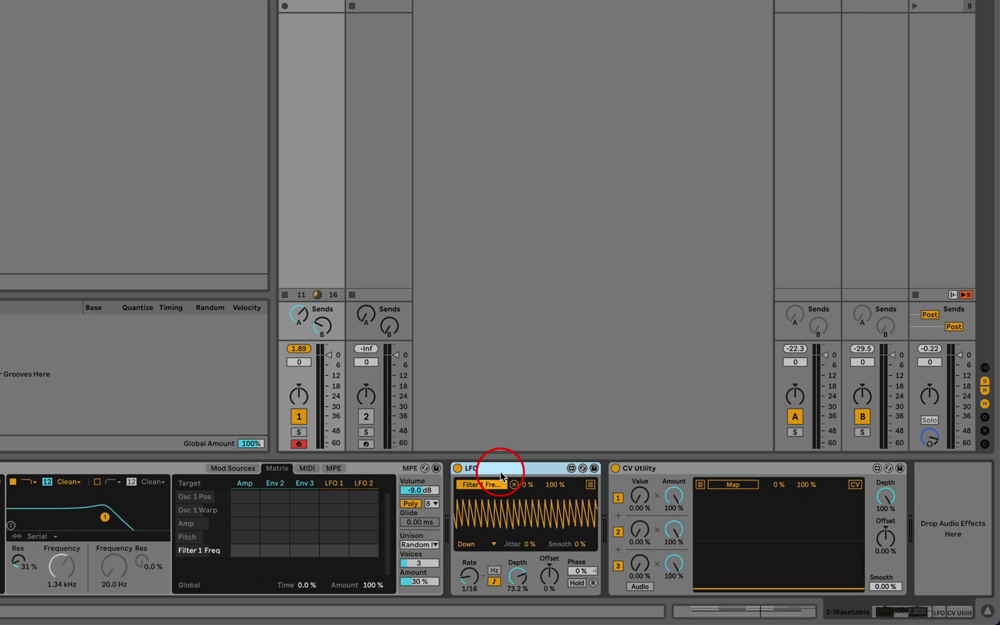
Step: Duplicate the LFO and remove both LFOs' Filter 1 mappings
key("ctrl+d")
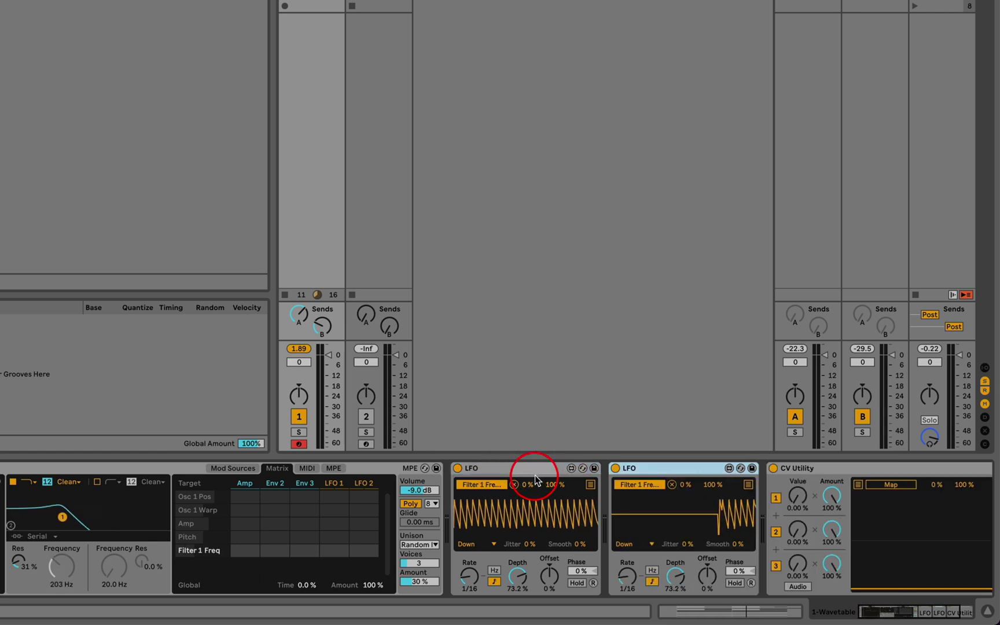
left_click(514, 485)
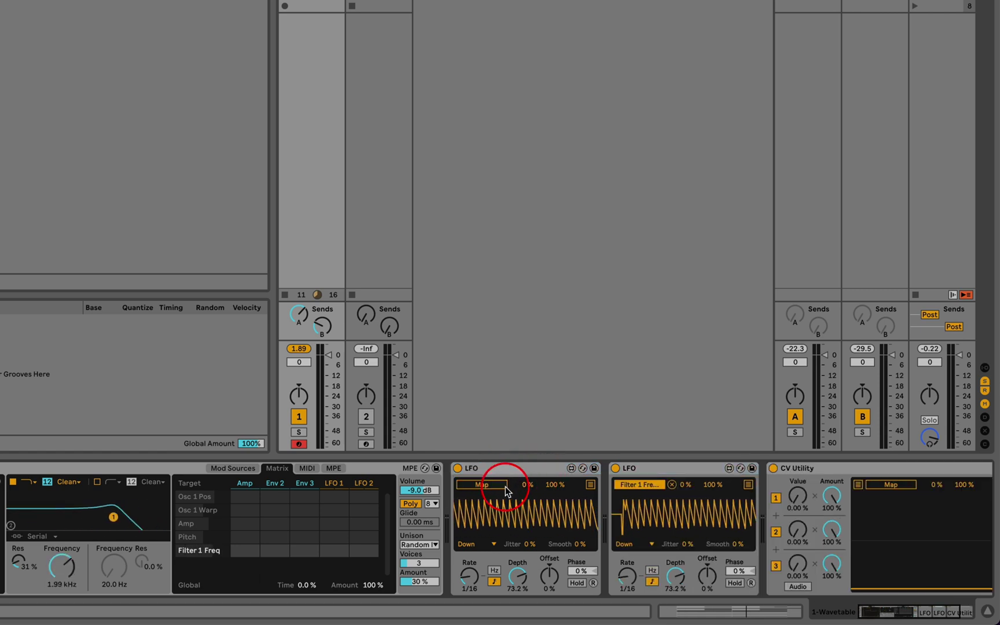
left_click(670, 485)
Step: Map the first LFO to CV Utility Value 1
left_click(471, 485)
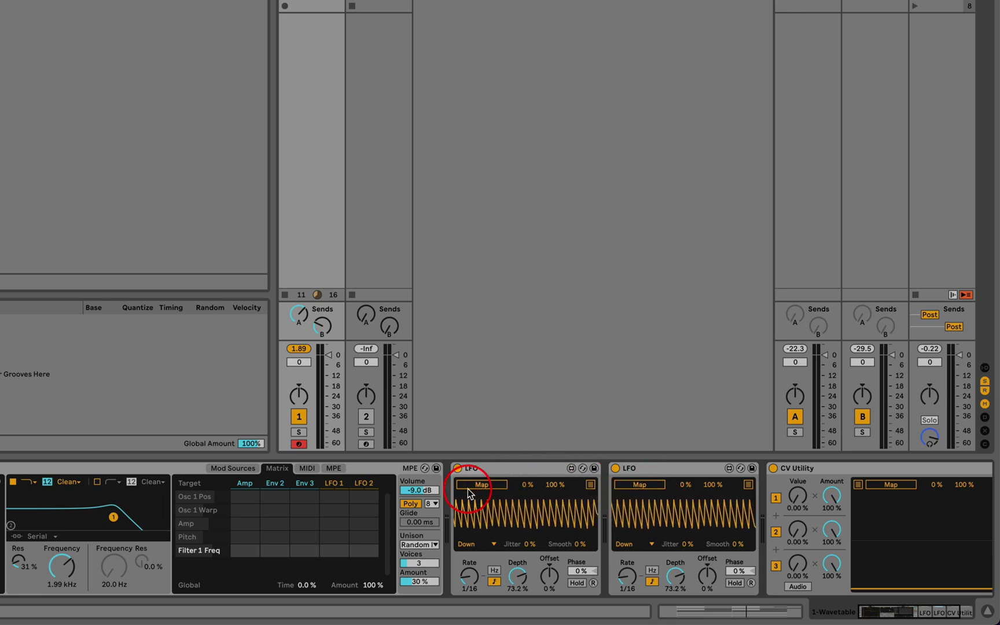
left_click(782, 494)
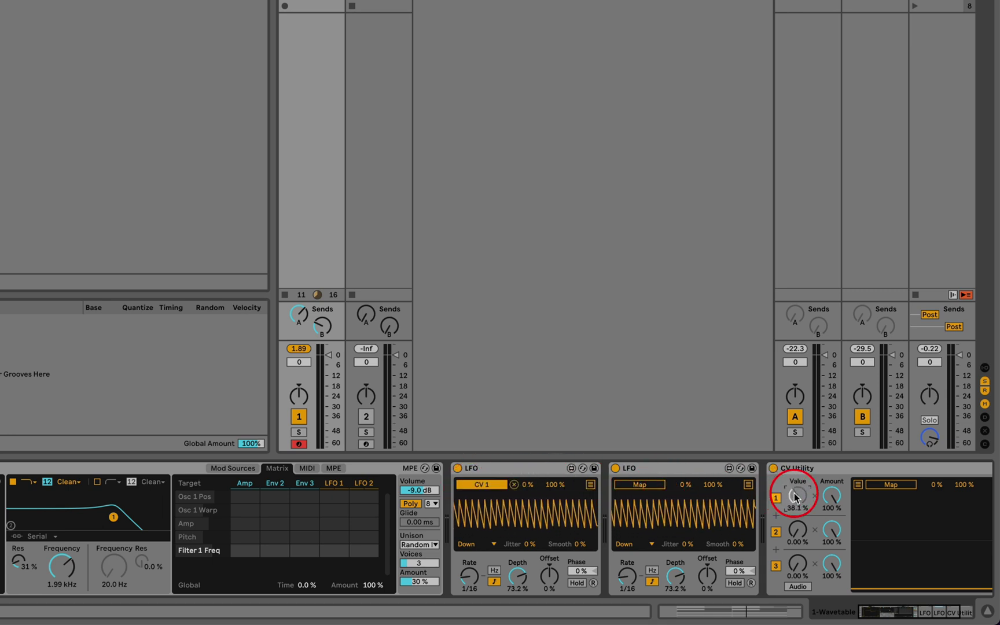
left_click(878, 615)
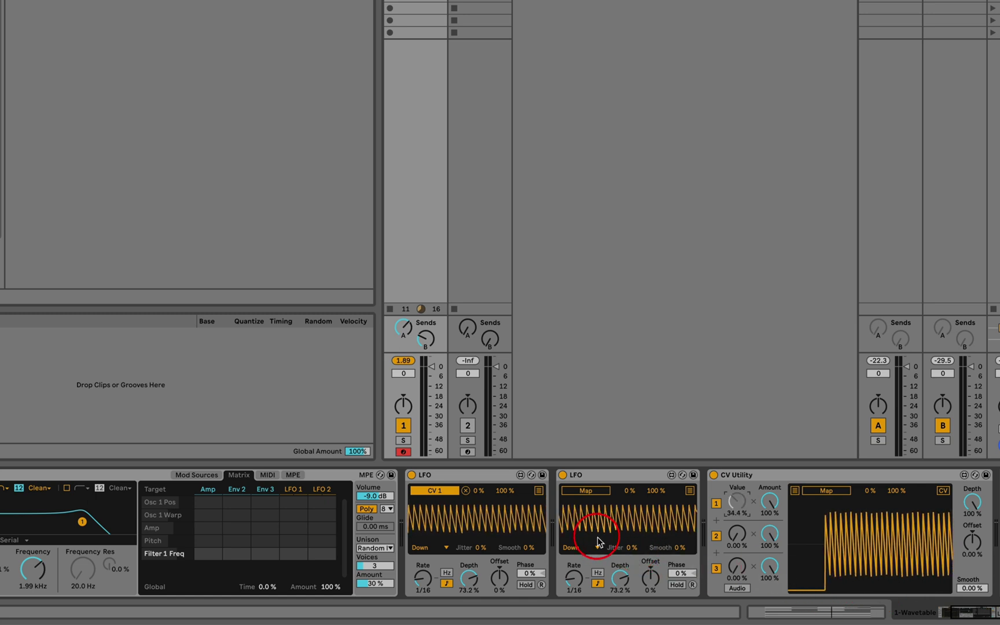
left_click(584, 492)
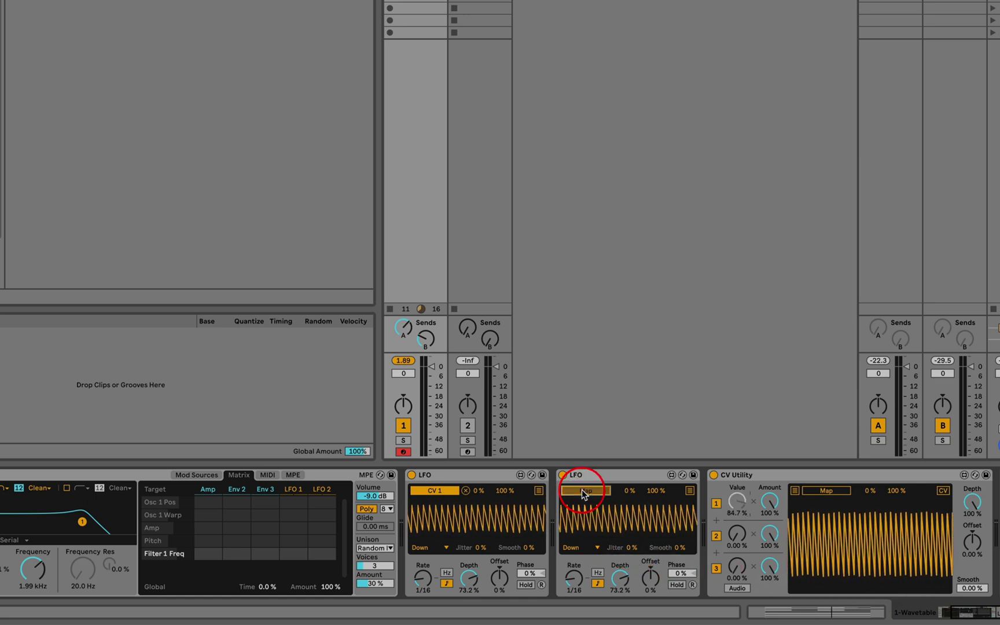
Step: Map the second LFO to CV Utility Value 2 as a slow sine at Rate 1
left_click(734, 534)
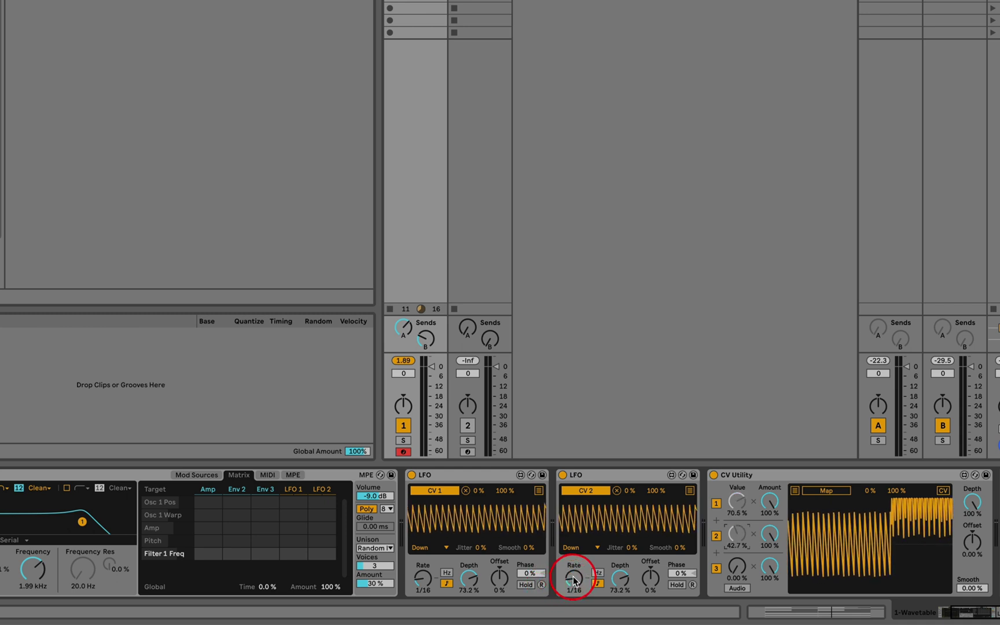
left_click_drag(574, 578, 559, 535)
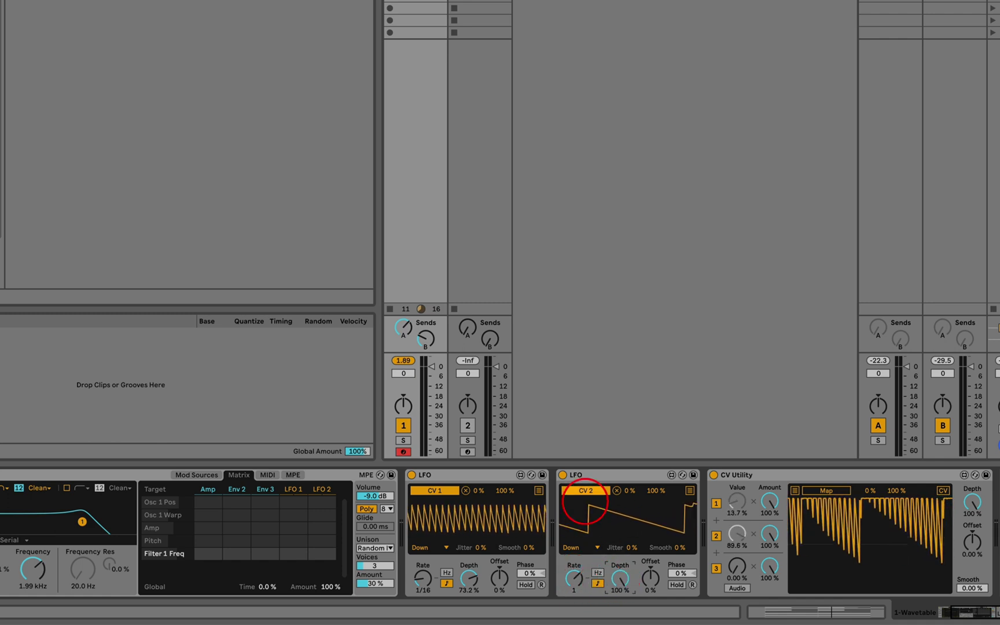
left_click(485, 574)
scroll(468, 579, "down", 1)
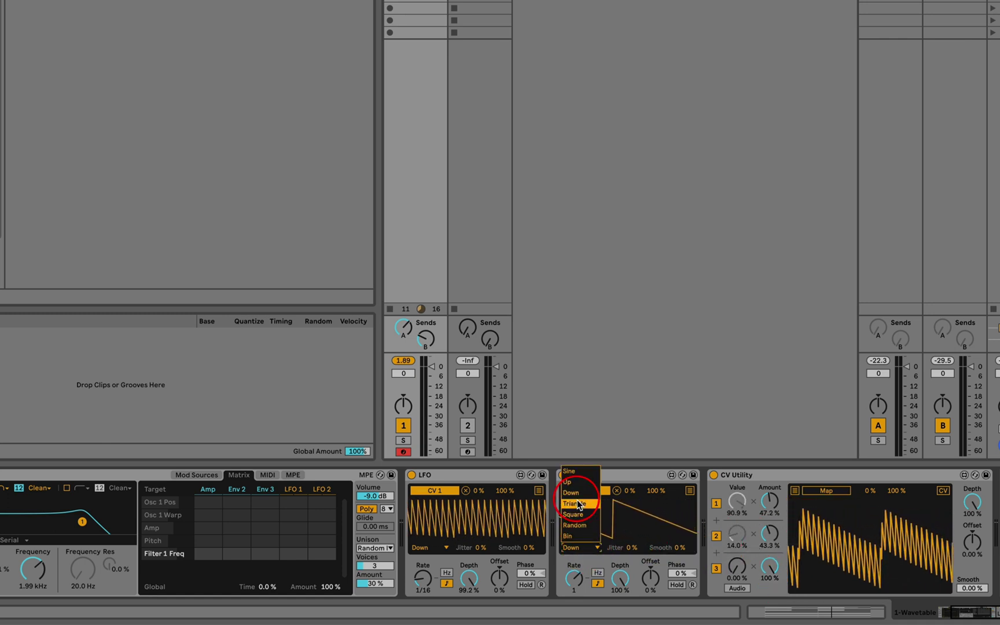
left_click(575, 473)
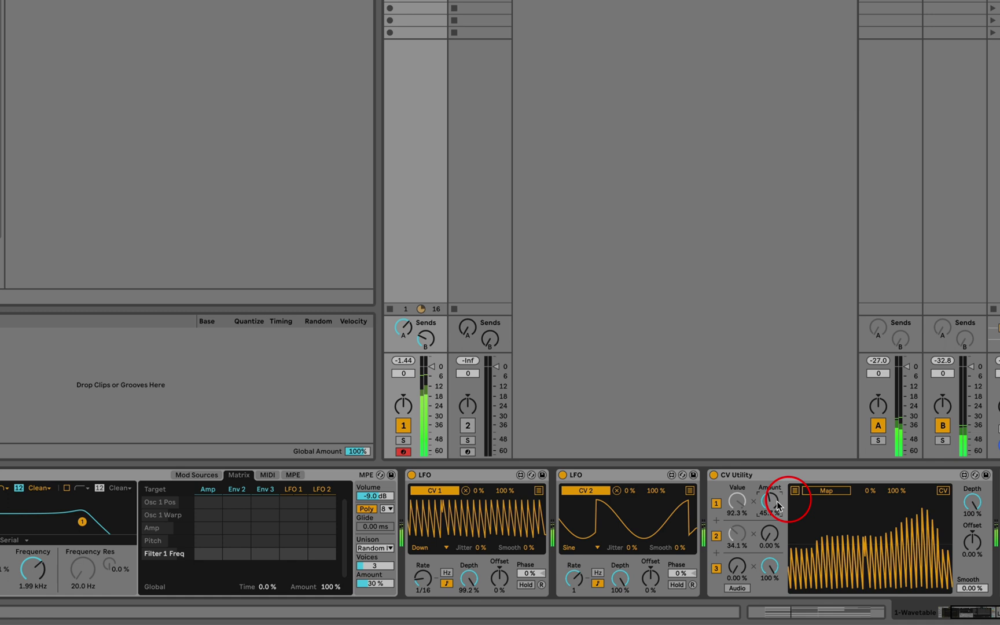
Step: Map CV Utility's output to Filter 1 Frequency and raise Amount 1 to 100 %
left_click(30, 572)
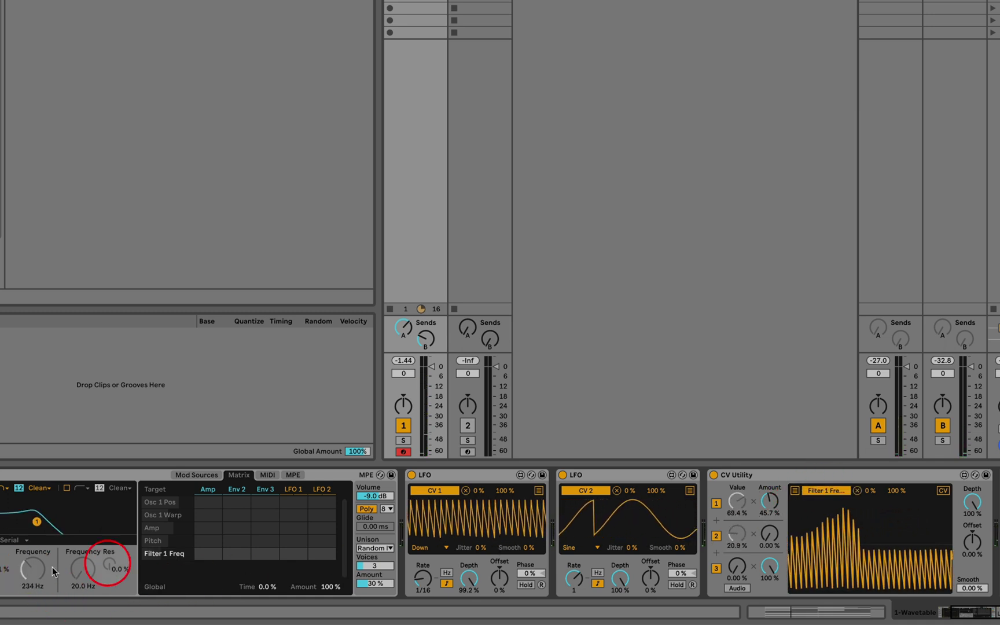
left_click(781, 508)
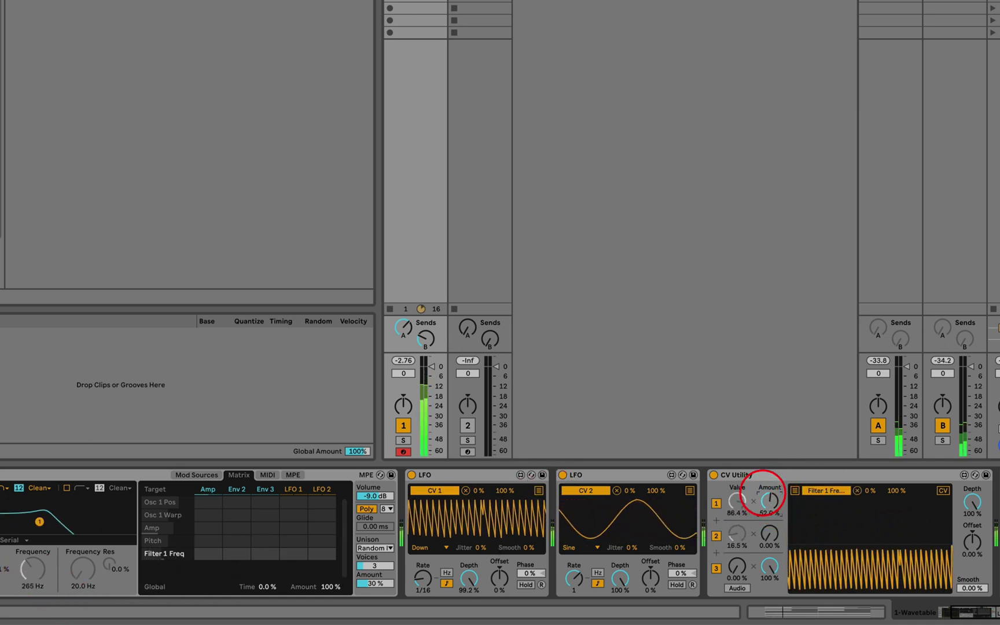
left_click_drag(752, 471, 730, 431)
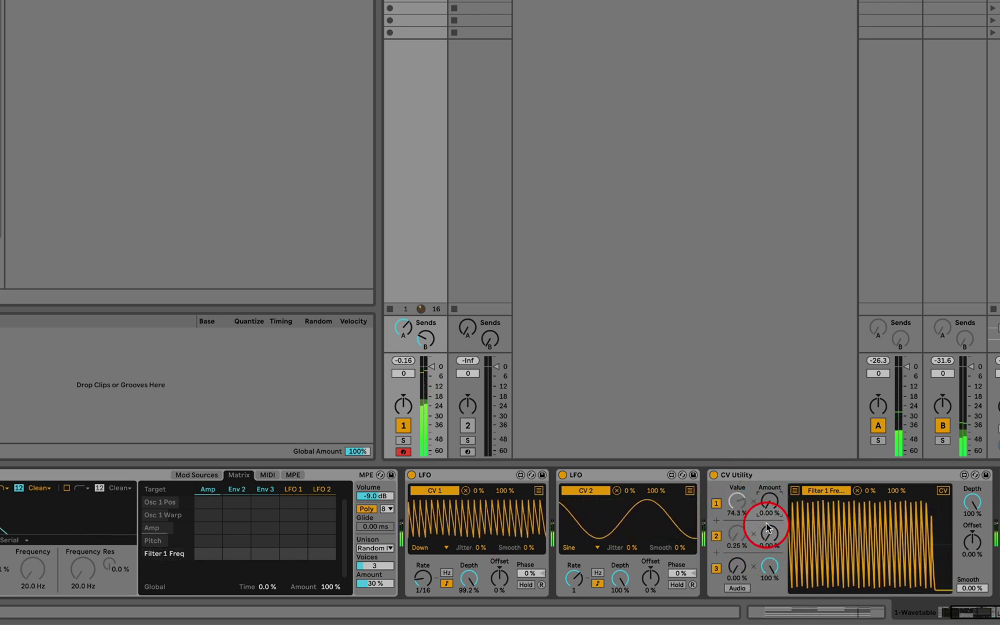
Step: Set CV Utility Amount 2 to about 45 %, alongside Amount 1 at roughly 50 %
left_click_drag(765, 511, 708, 343)
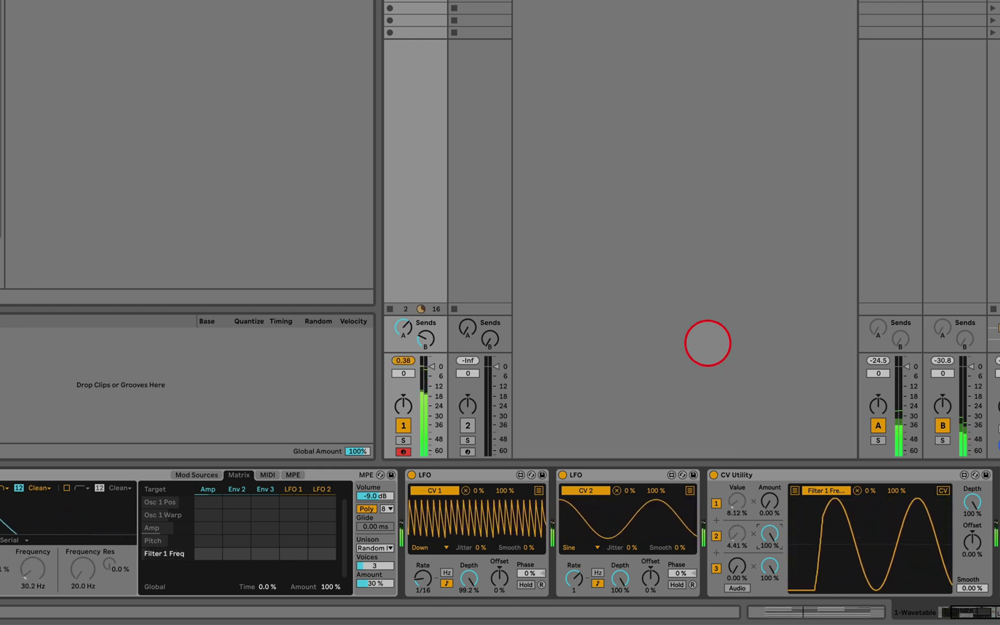
left_click_drag(707, 343, 770, 534)
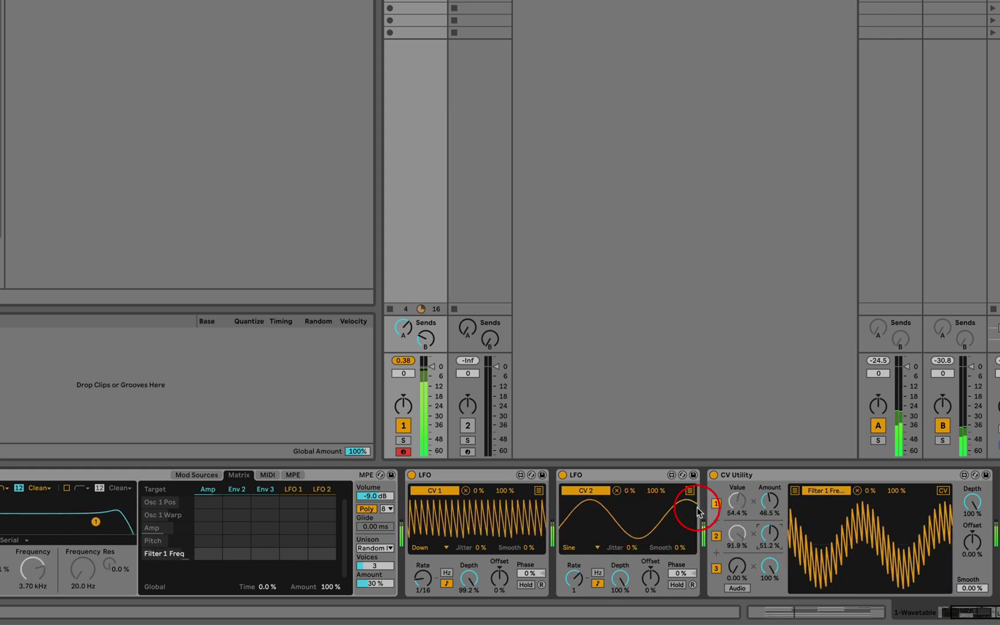
left_click(573, 576)
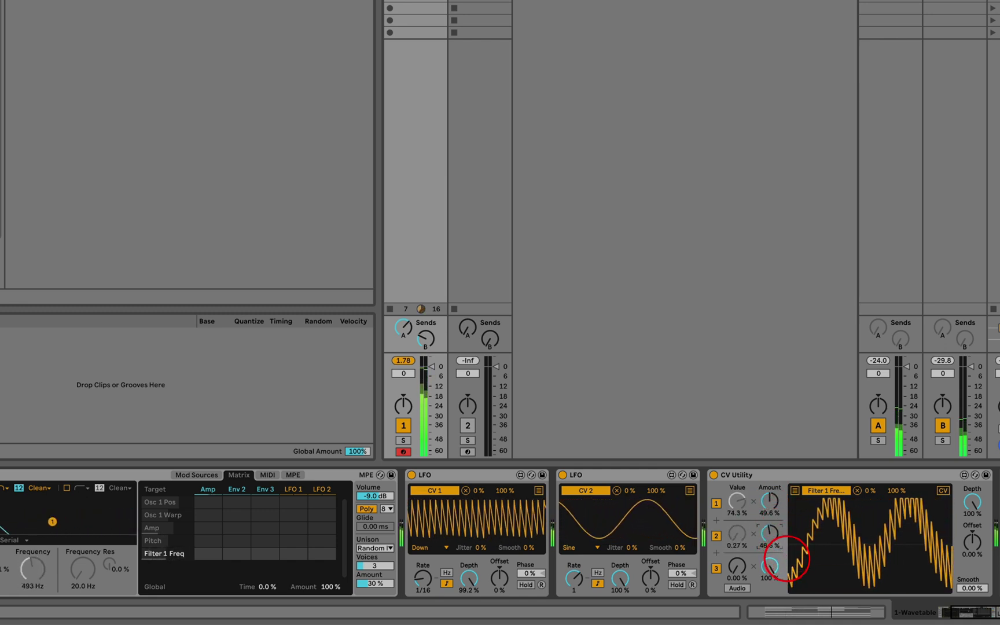
Step: Select the CV Utility's third input Value
left_click(739, 572)
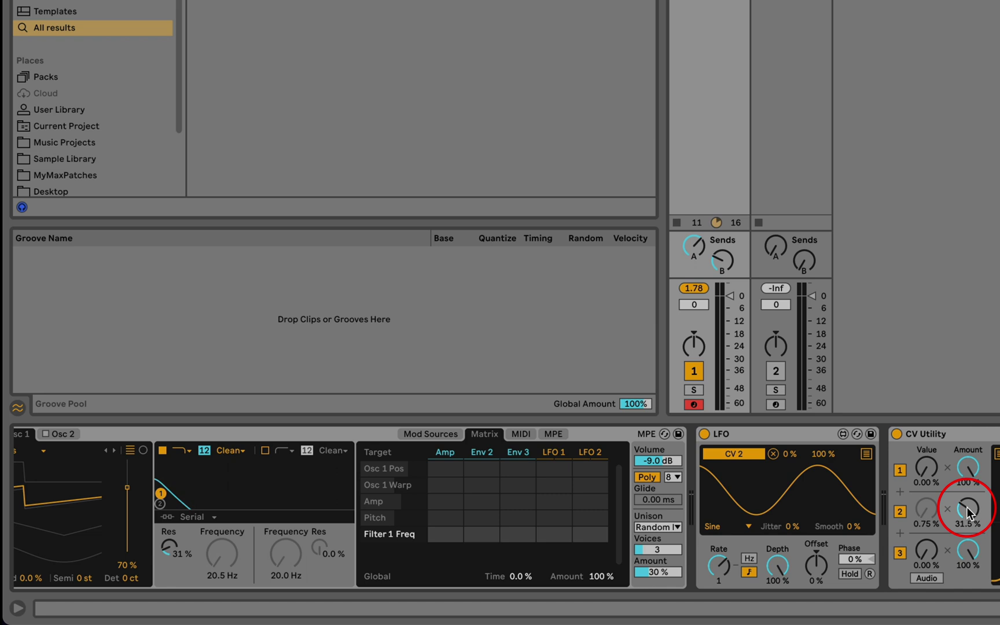
Step: Set CV Utility Amount 2 to 0 %, then show the 909 Core Kit's Envelope Follower with drums playing
left_click_drag(966, 507, 955, 480)
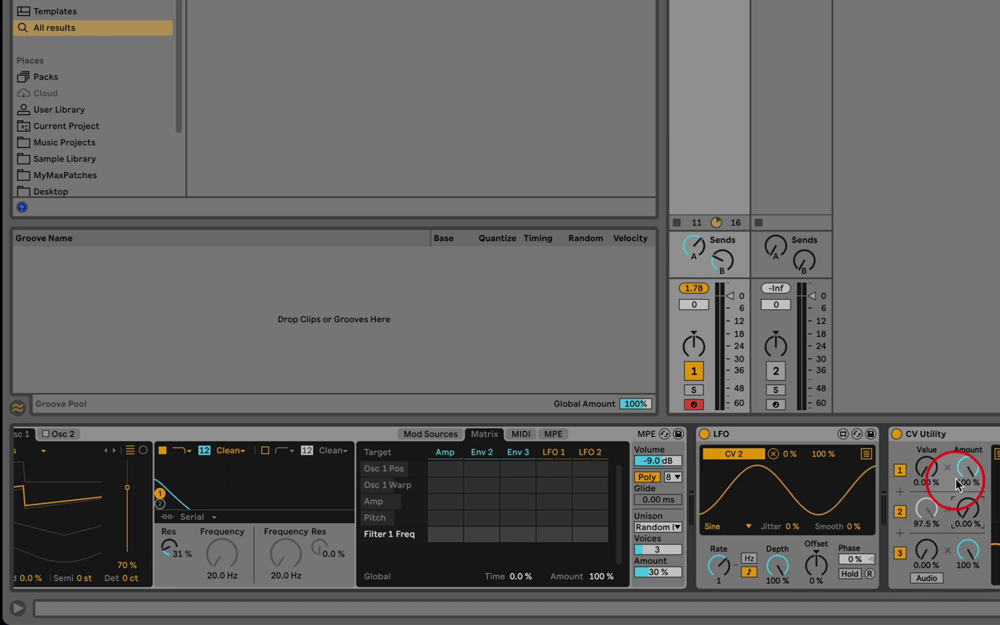
left_click(765, 36)
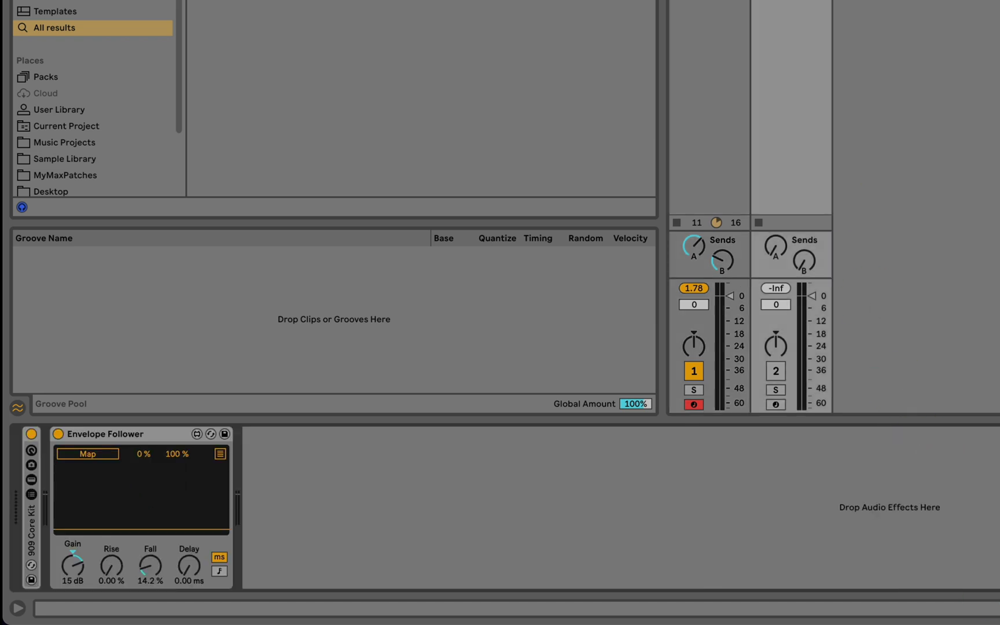
key("space")
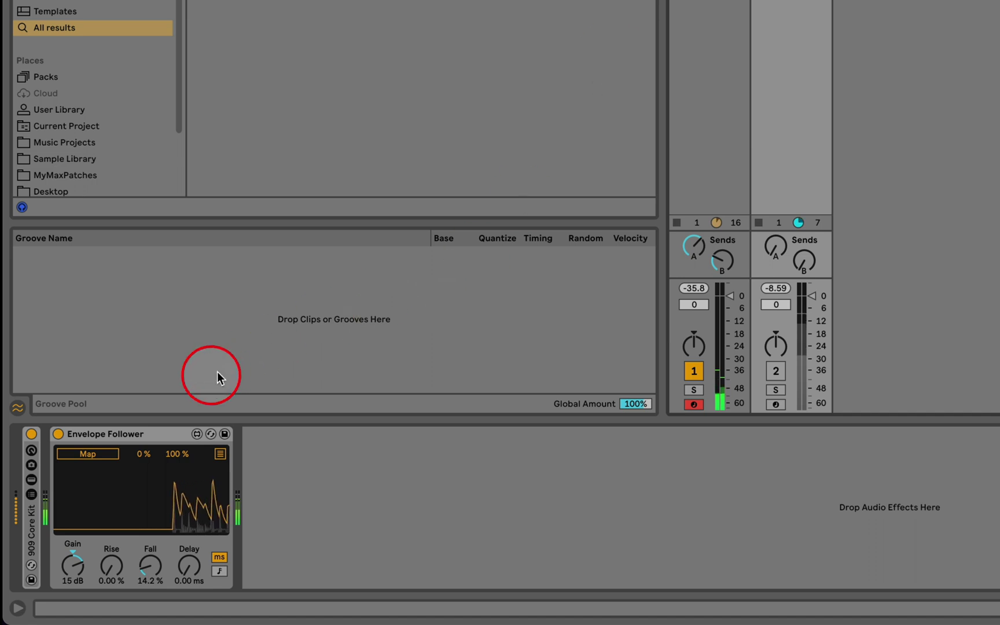
left_click(183, 473)
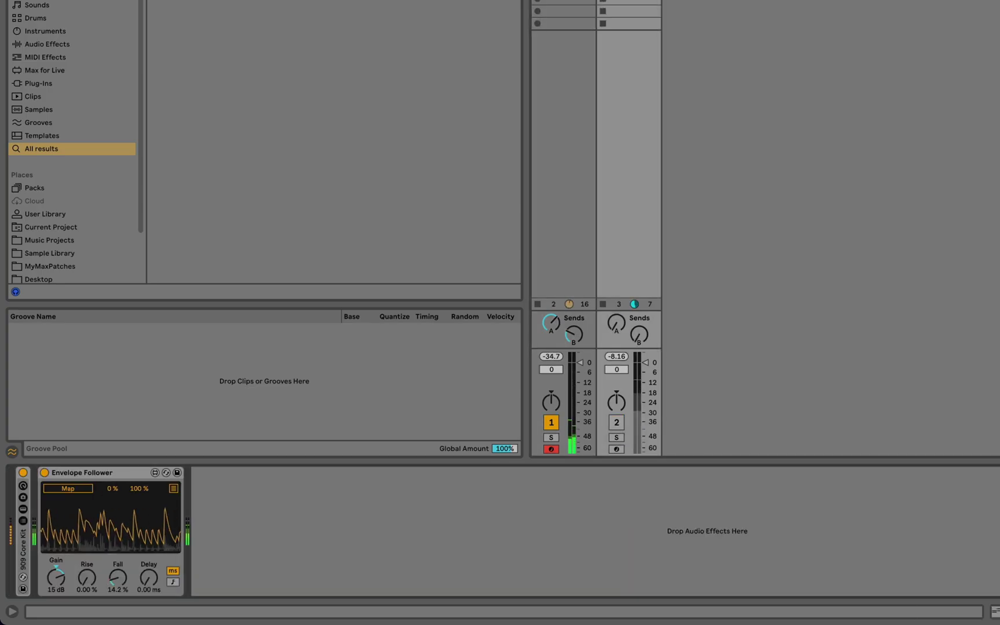
Step: Map the Envelope Follower to CV Utility Value 1 with Gain 16 dB and Fall about 11.8 %
left_click(78, 485)
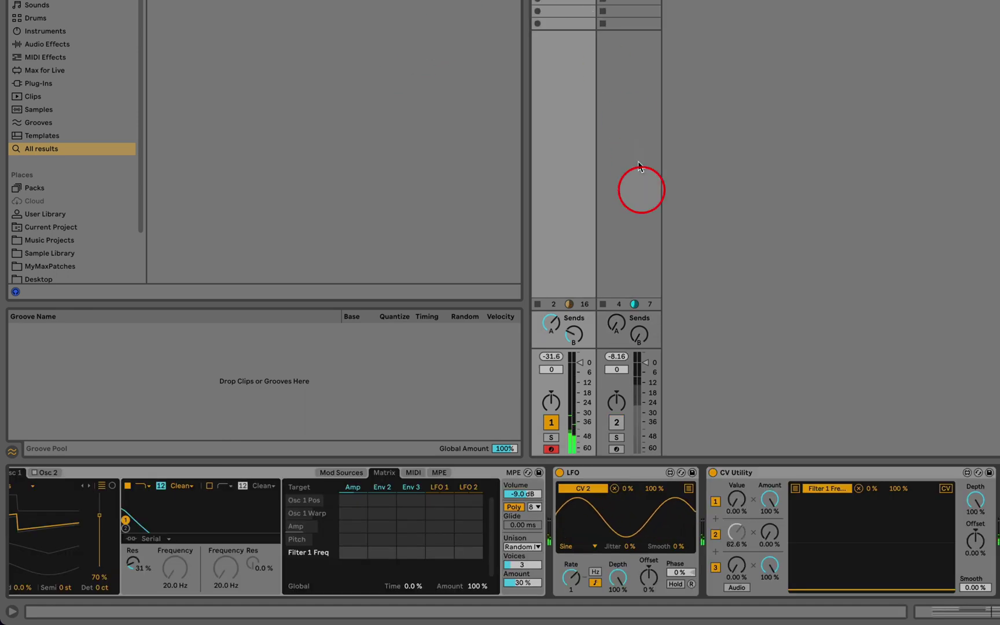
left_click(733, 501)
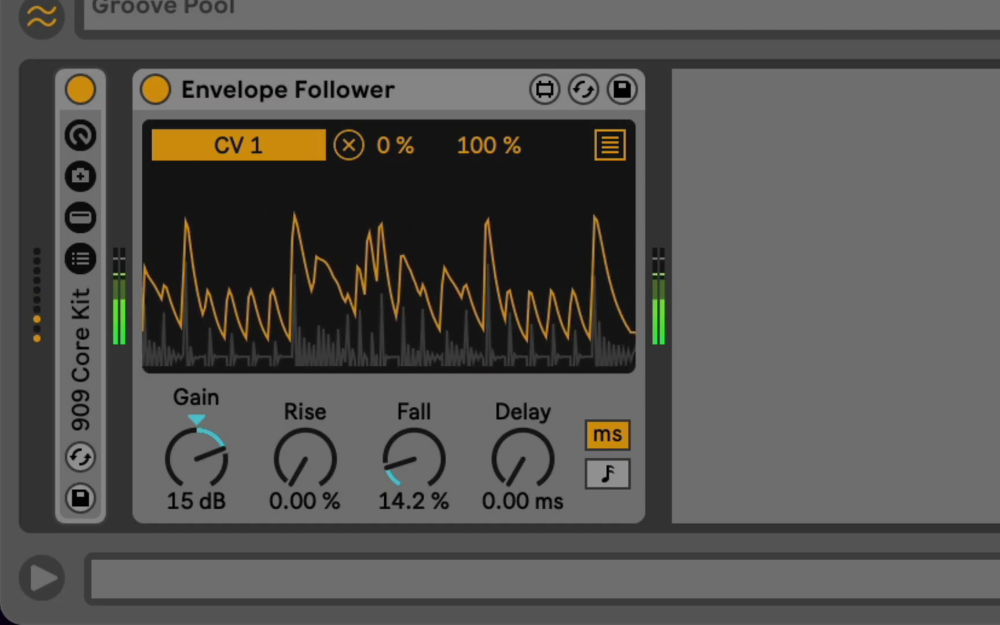
left_click(74, 564)
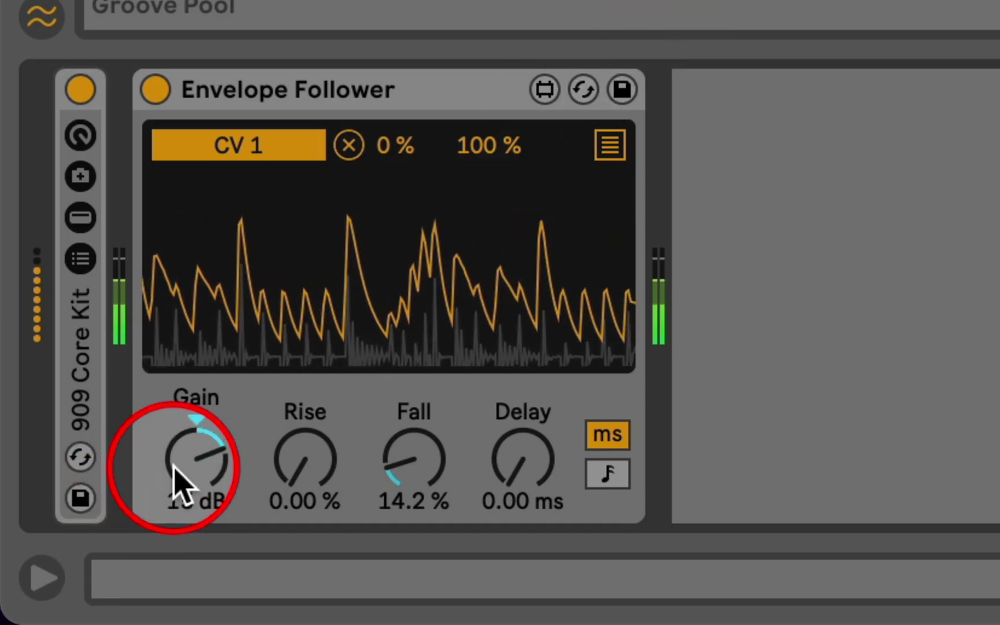
left_click_drag(183, 476, 183, 452)
left_click_drag(386, 457, 387, 469)
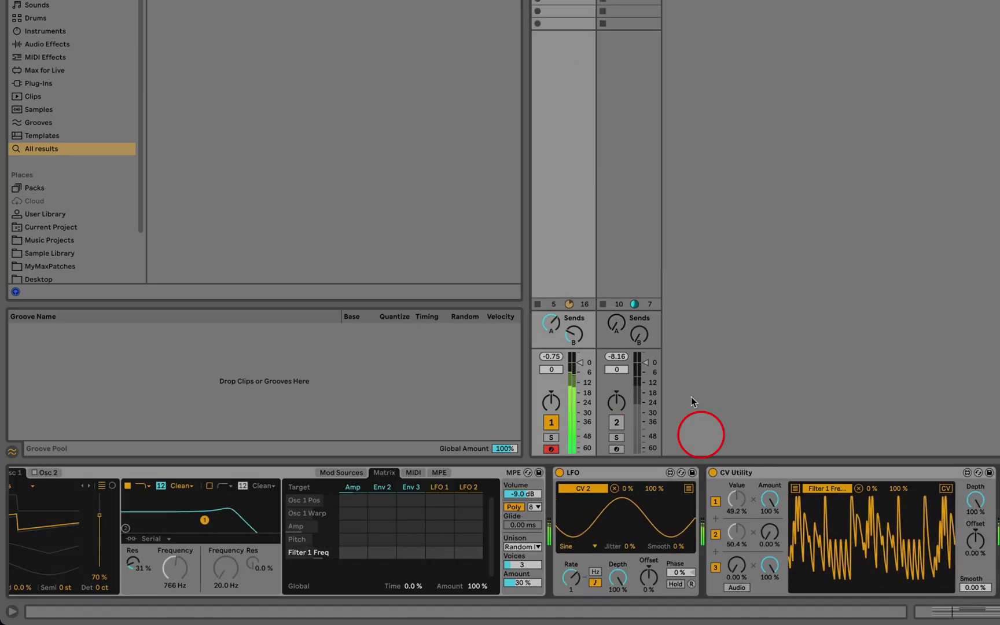
Step: Settle the drum envelope's Amount at 48 %, then test Value 3 and return it to 0 %
left_click_drag(774, 508, 778, 524)
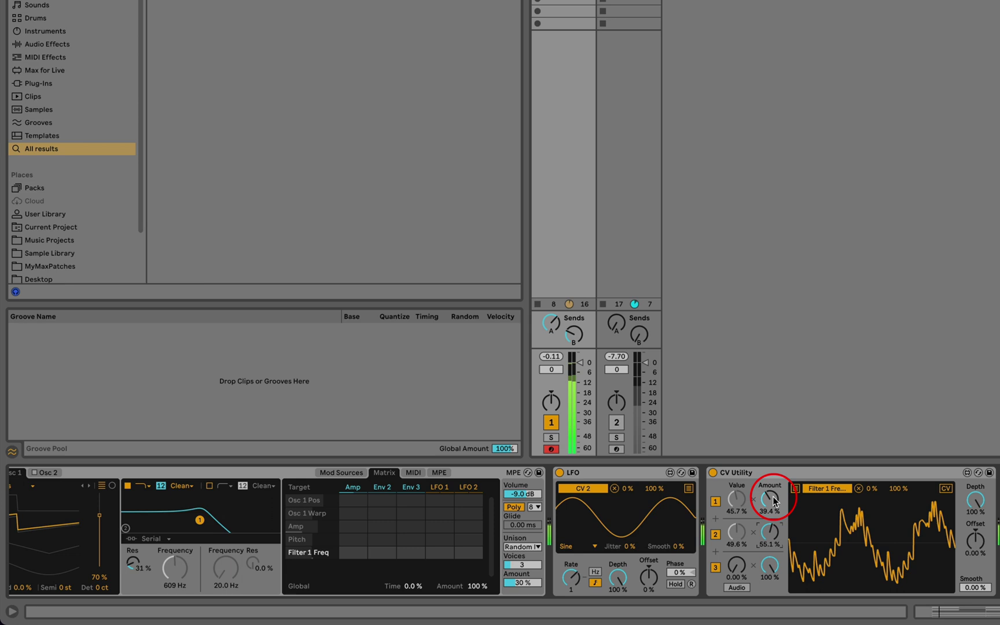
left_click_drag(774, 502, 773, 493)
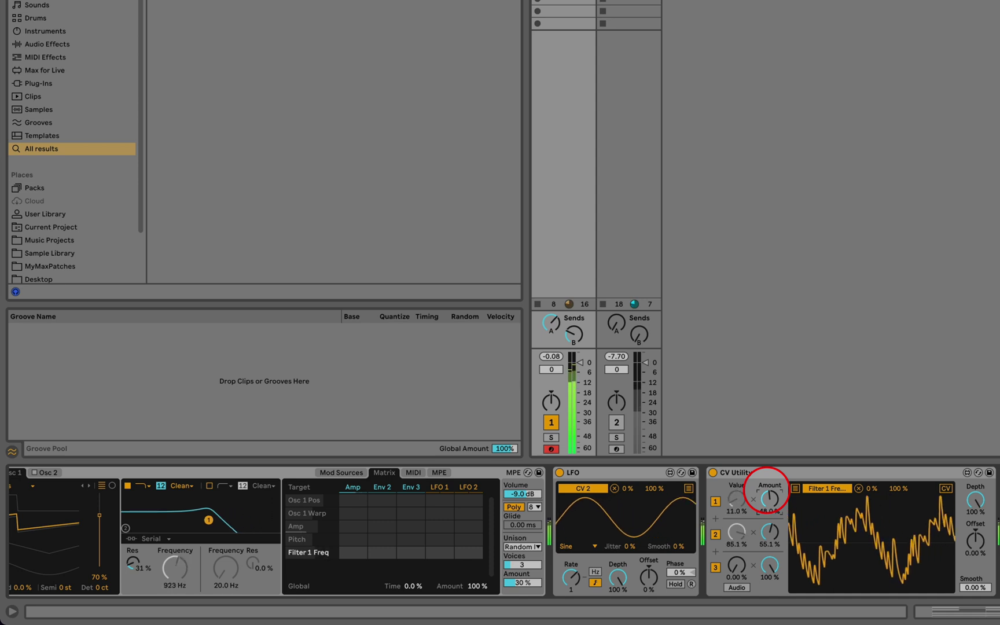
left_click(736, 566)
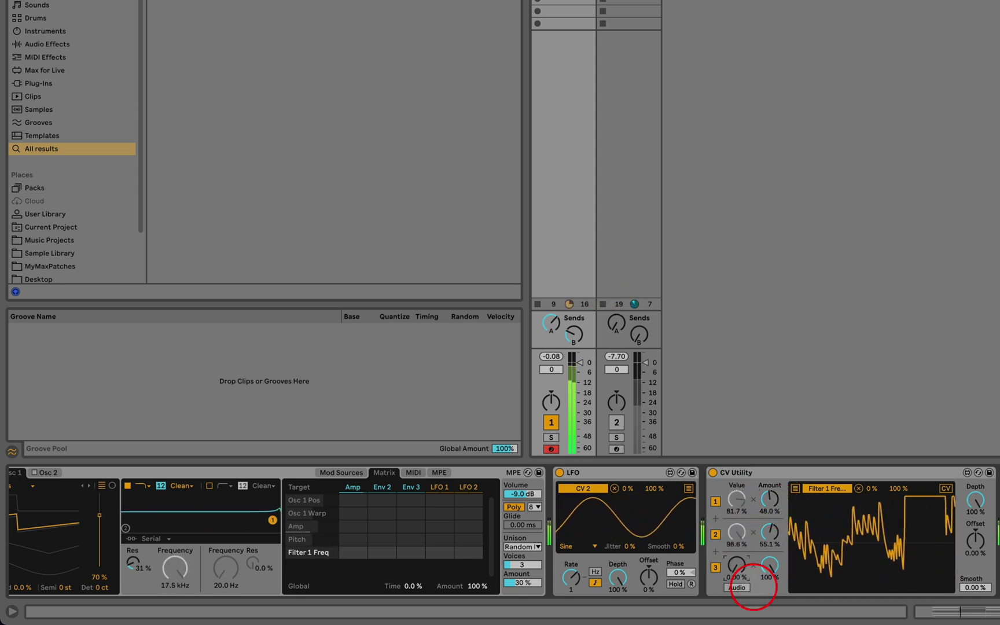
left_click_drag(737, 569, 663, 409)
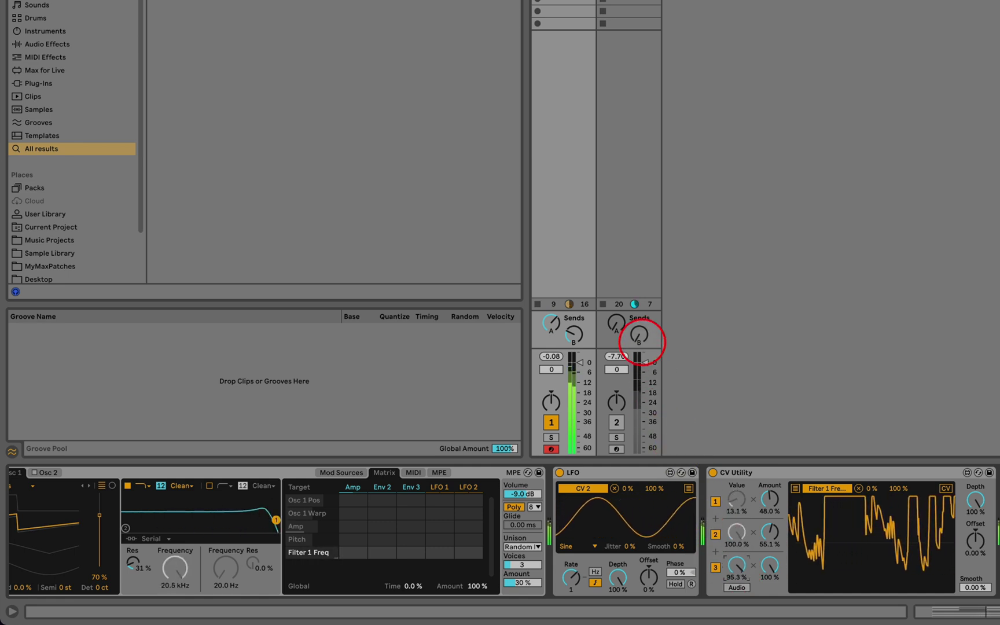
left_click_drag(641, 341, 726, 607)
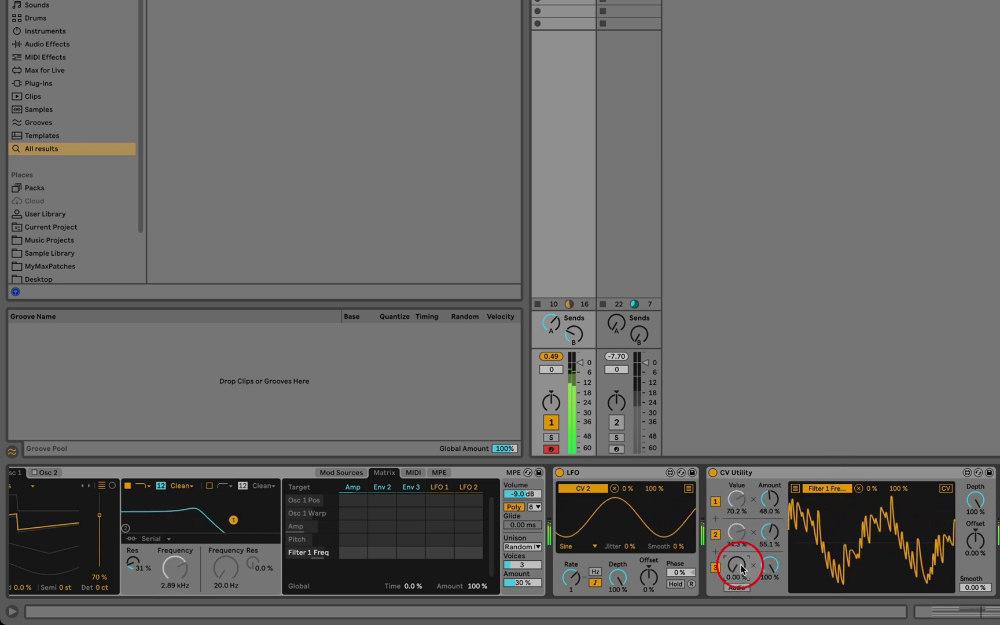
Step: Duplicate the CV Utility, clear both cutoff mappings, and feed the first into the copy's Value 1
left_click(766, 470)
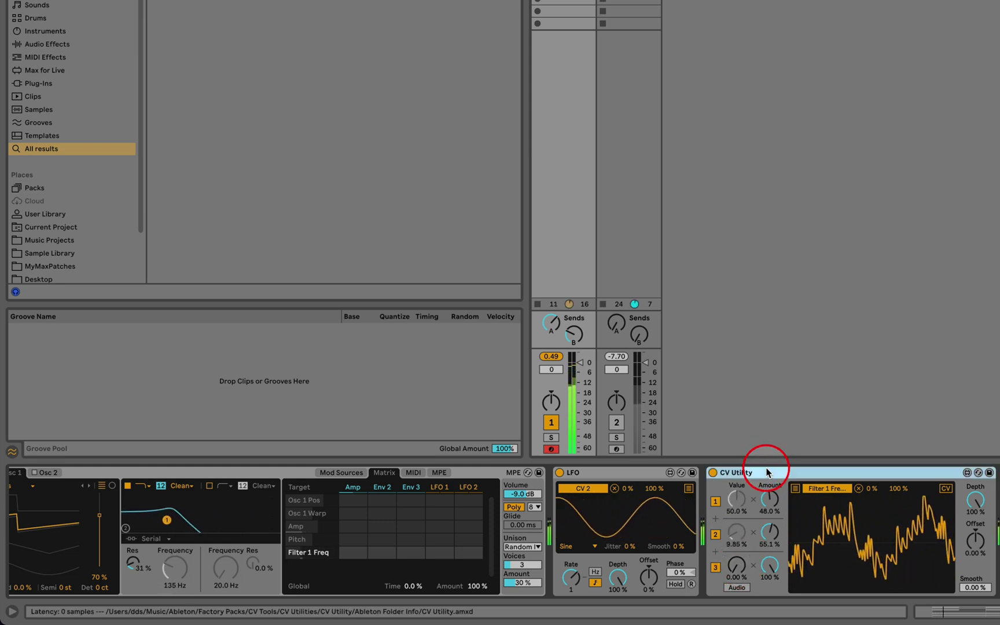
key("super+d")
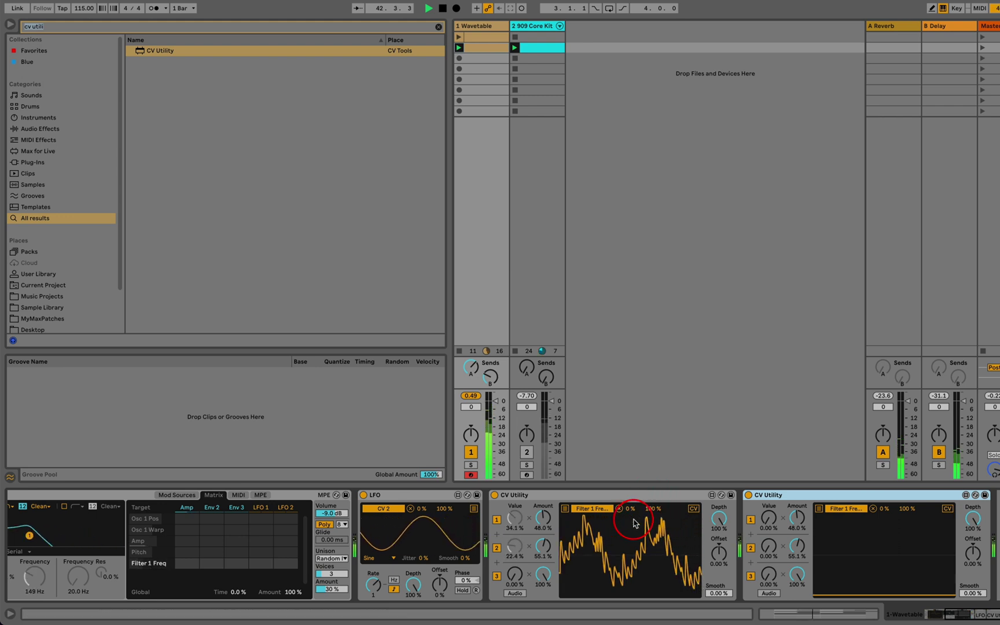
left_click(873, 509)
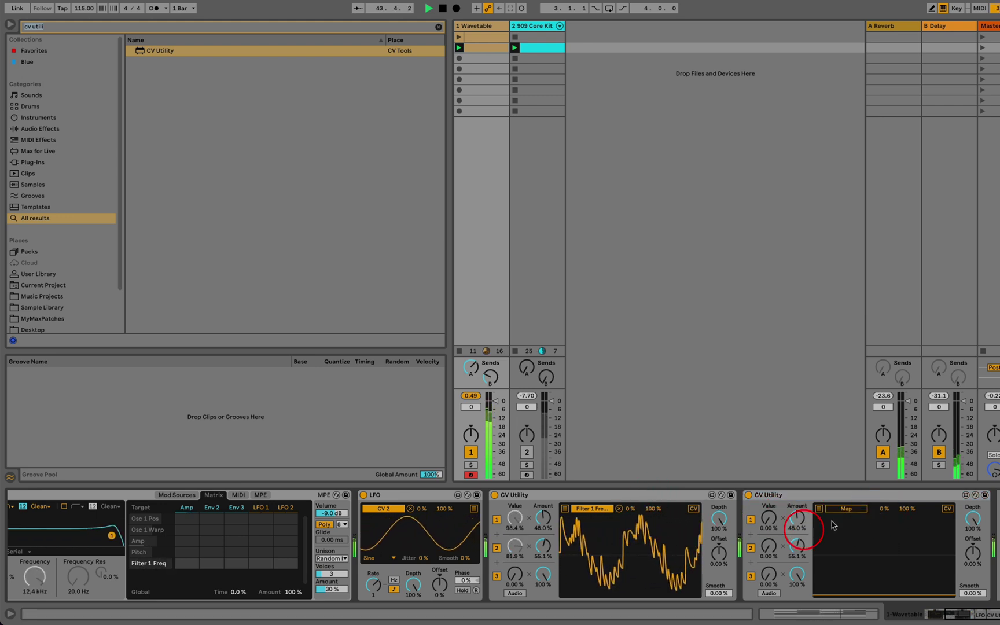
left_click(620, 509)
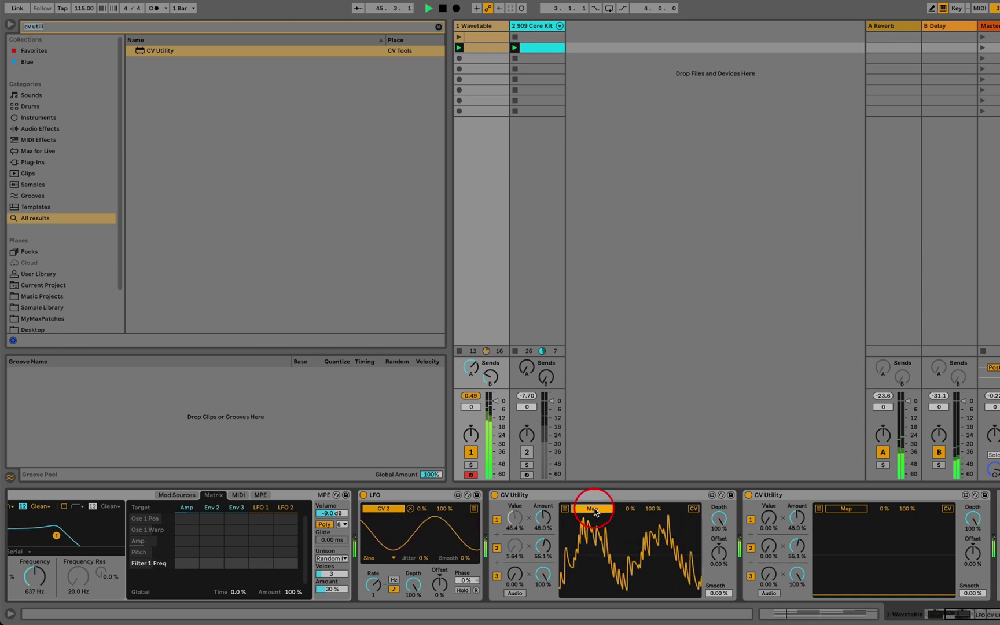
left_click(767, 519)
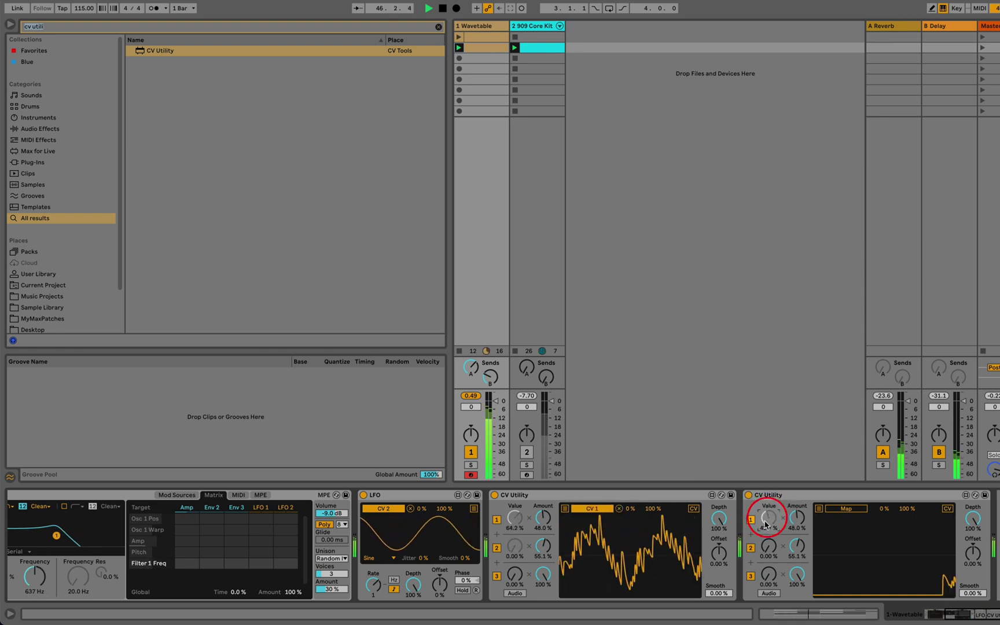
Step: Map the second CV Utility to Wavetable's Filter 1 Freq with Amount at 100%
left_click(848, 509)
left_click(34, 579)
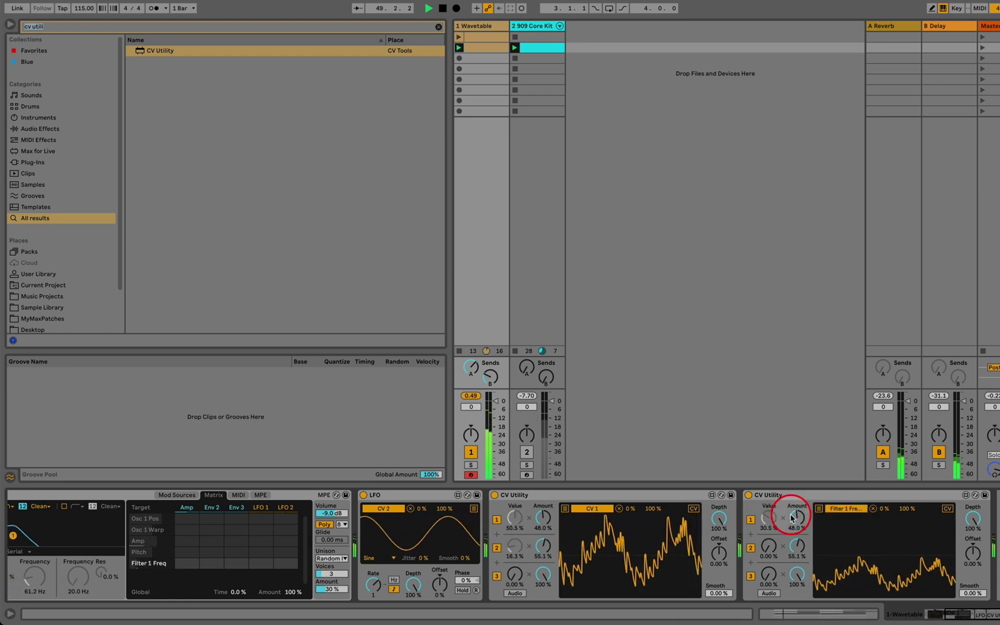
left_click_drag(792, 518, 804, 457)
left_click(186, 592)
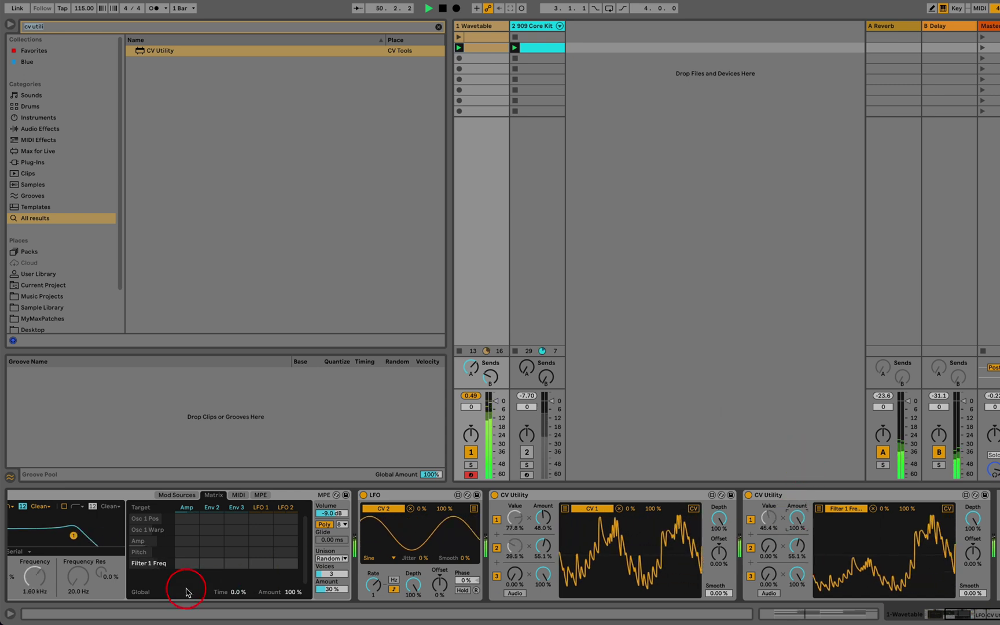